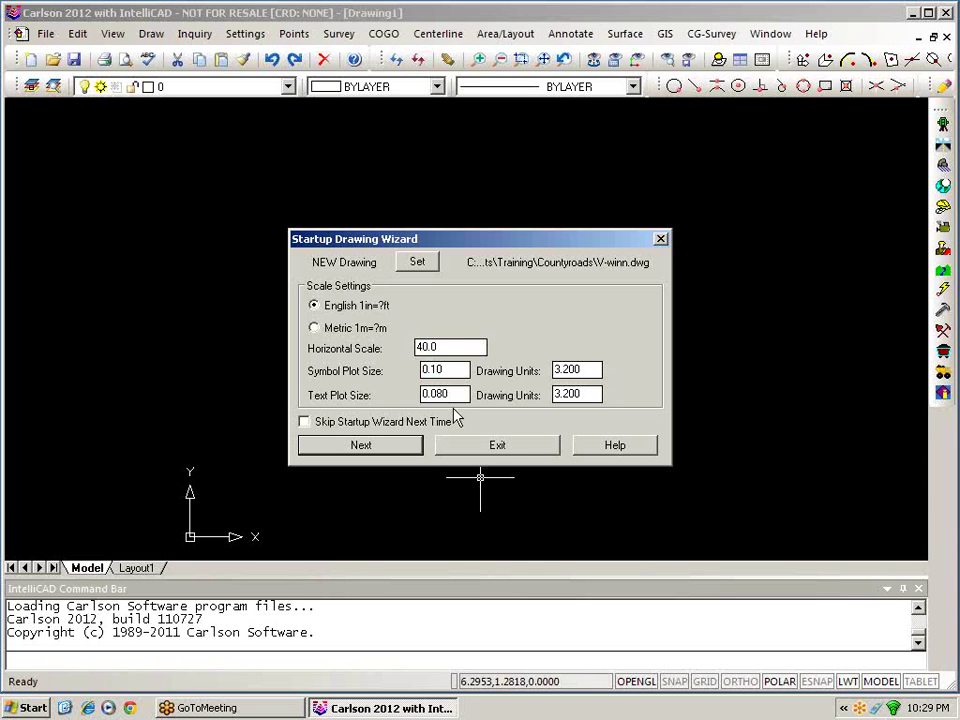
Keep horizontal scale 40.0 and apply the symbol plot size so drawing units recalculate to 4.000.
key("Tab")
Create V-Winn.dwg and exit the startup wizard without setting up data files.
left_click(381, 449)
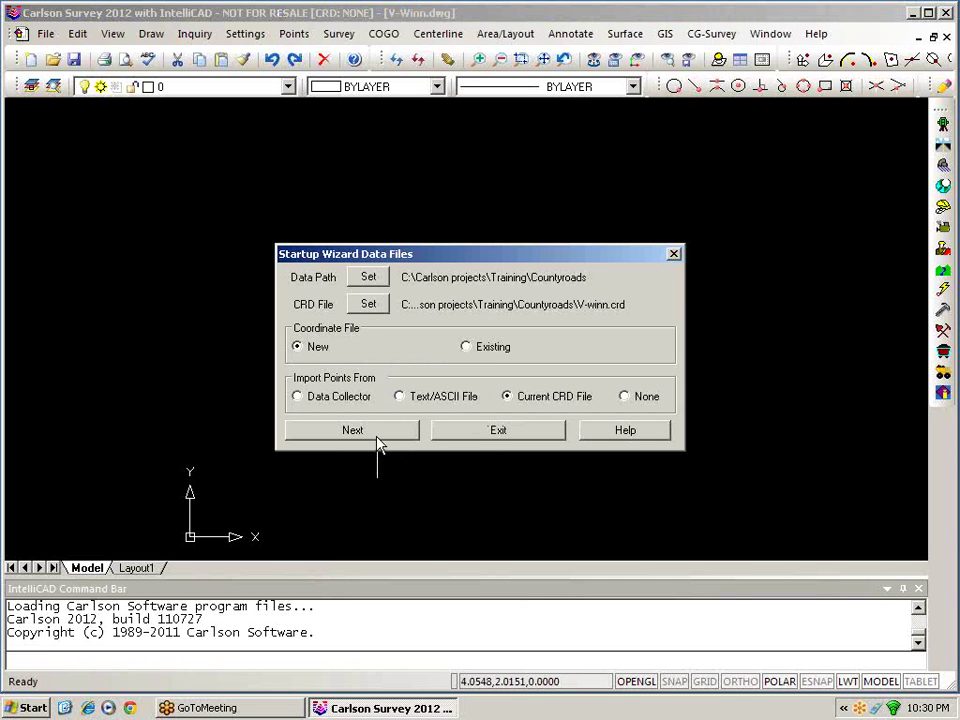
left_click(484, 438)
left_click(242, 37)
In Drawing Setup, change horizontal scale to 20.0 so symbol and text sizes recalculate.
left_click(270, 58)
left_click_drag(410, 181, 416, 181)
type("20.0")
key("Tab")
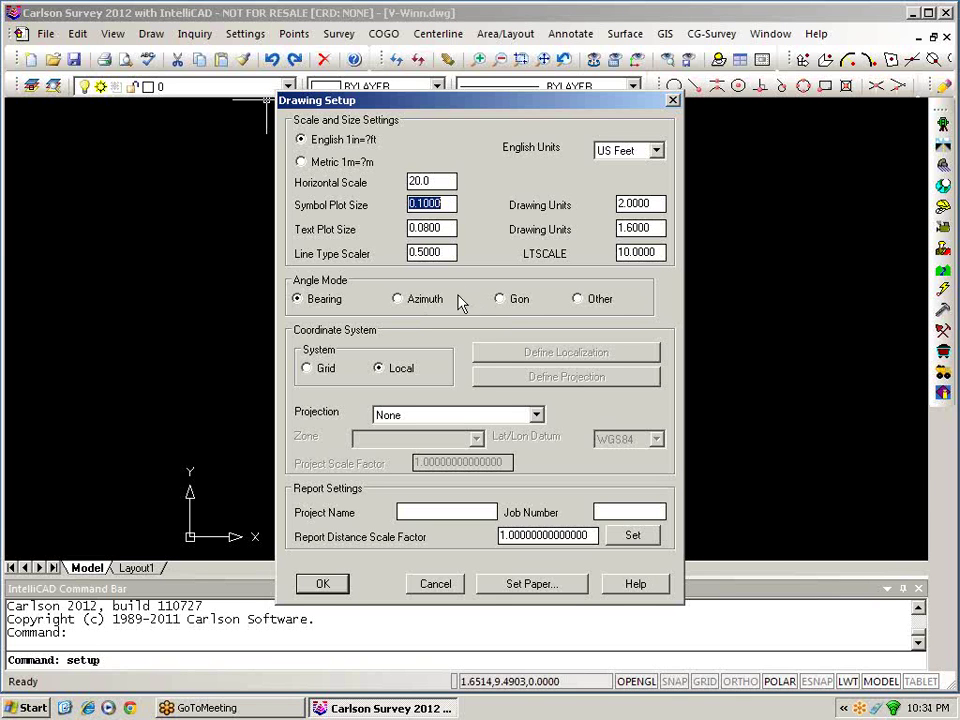
left_click(384, 415)
Set projection to State Plane 83 with zone IA North and apply the drawing setup.
left_click(422, 446)
left_click(421, 442)
left_click_drag(480, 156, 480, 213)
left_click(405, 313)
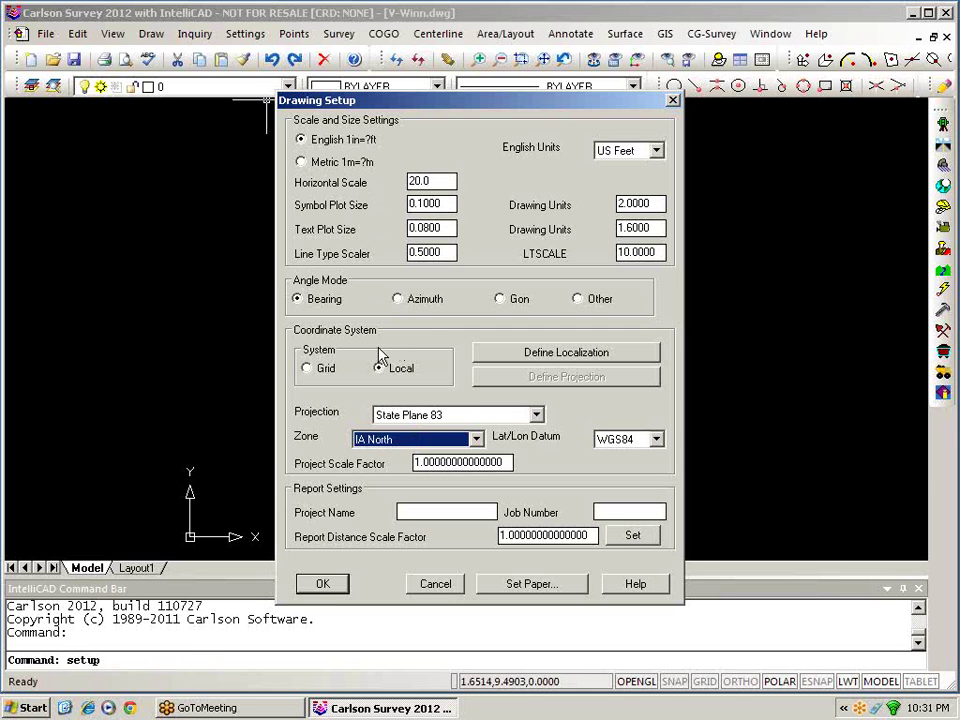
left_click(325, 585)
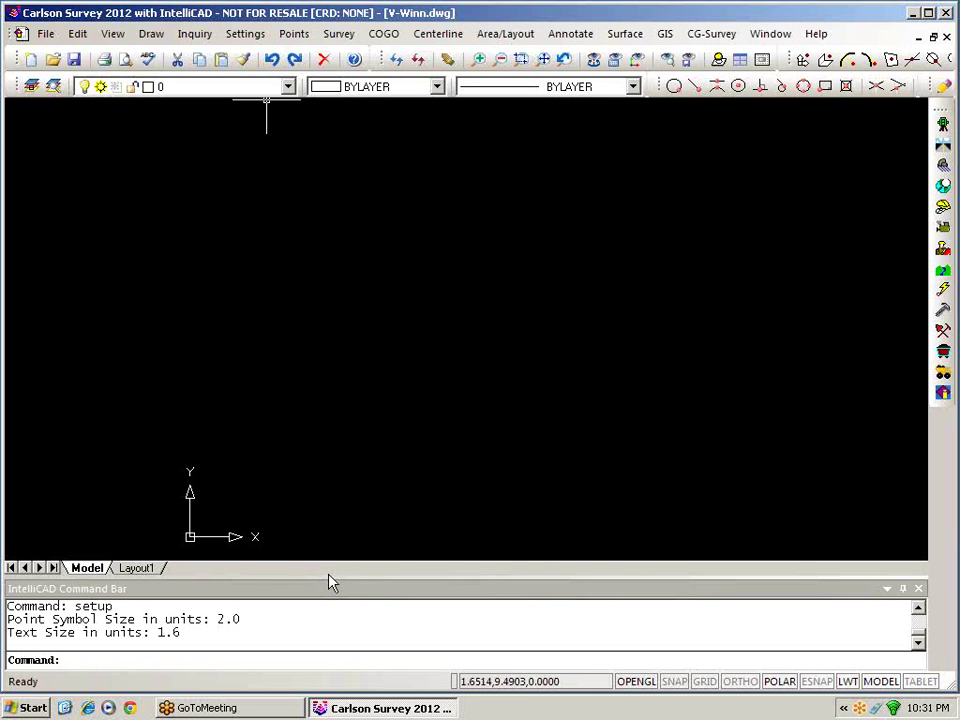
Open Settings > Configure and bring up its default Drawing Setup.
left_click(243, 34)
left_click(326, 97)
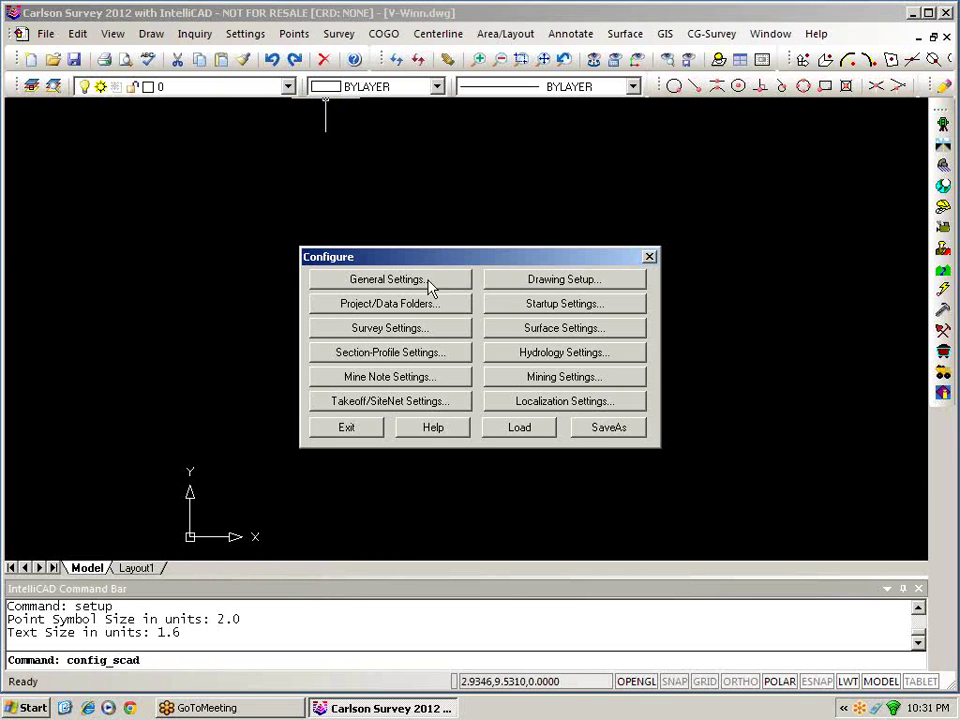
left_click(566, 283)
Set the default horizontal scale to 40 and vertical scale to 4.
left_click(370, 200)
type("40.0")
left_click_drag(374, 221, 355, 232)
type("5")
left_click_drag(373, 241, 366, 221)
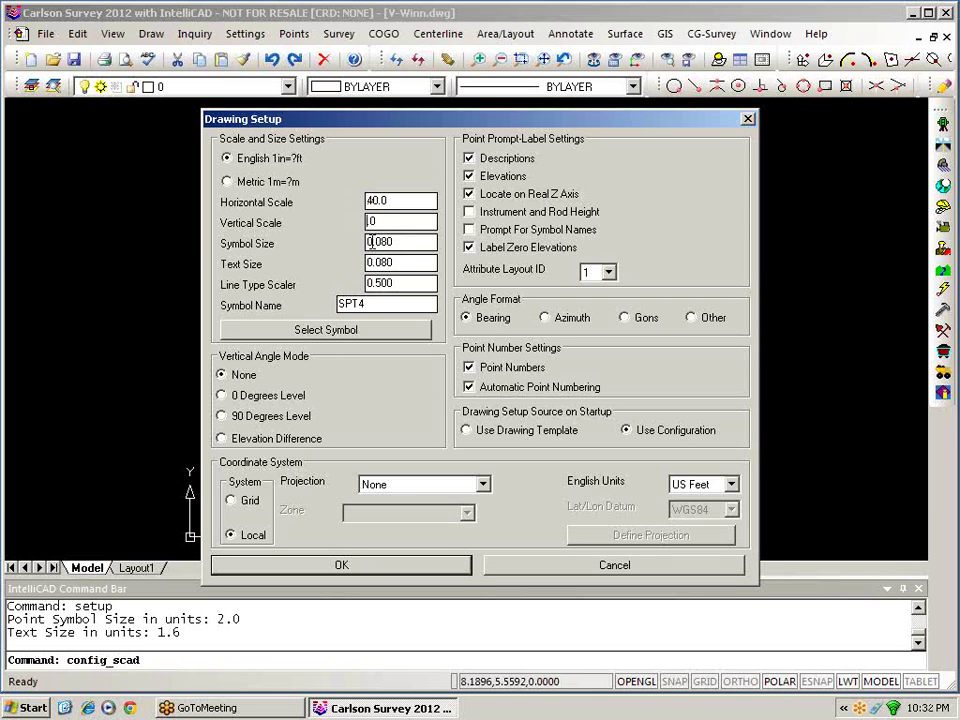
type("4.")
Choose point symbol SPT9 and attribute layout ID 5.
left_click(342, 340)
left_click(390, 482)
left_click(599, 278)
left_click(597, 352)
Set projection State Plane 83, zone IA North, and save the default drawing setup.
left_click(378, 484)
left_click(394, 513)
left_click(392, 518)
scroll(399, 440, "down", 5)
scroll(392, 456, "down", 2)
left_click(391, 452)
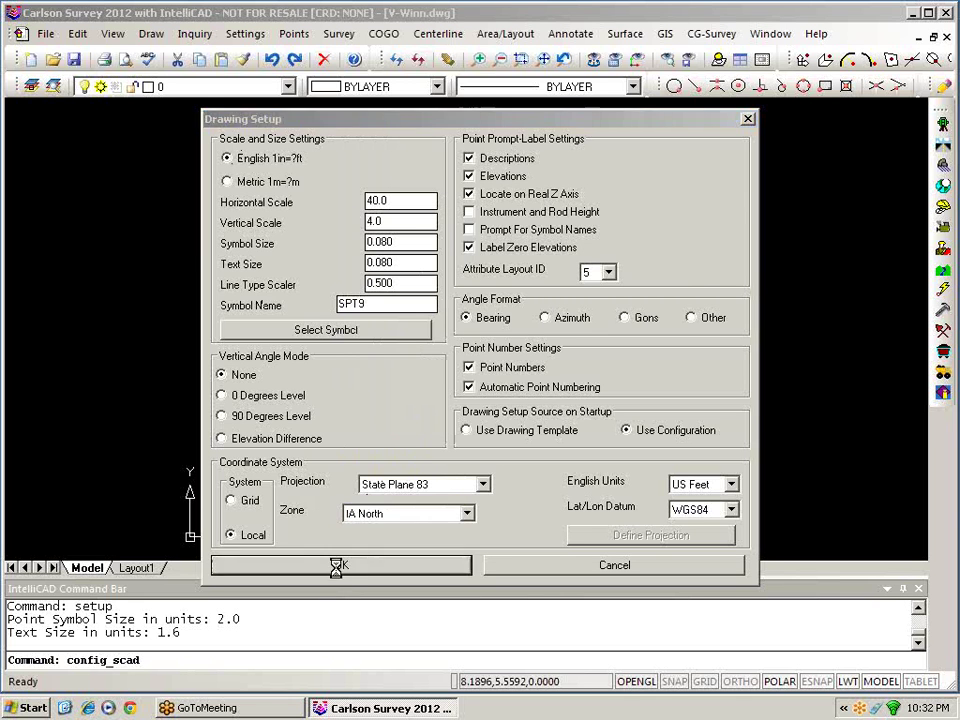
left_click(337, 565)
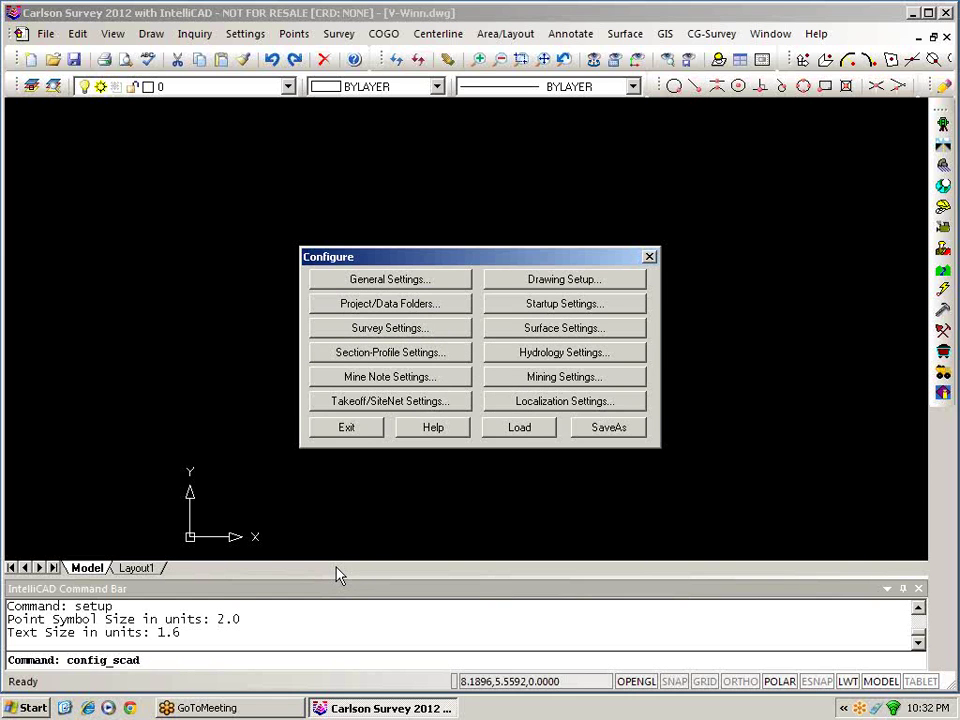
Review the Startup Settings template name, accept the options, and dismiss the confirmation.
left_click(541, 310)
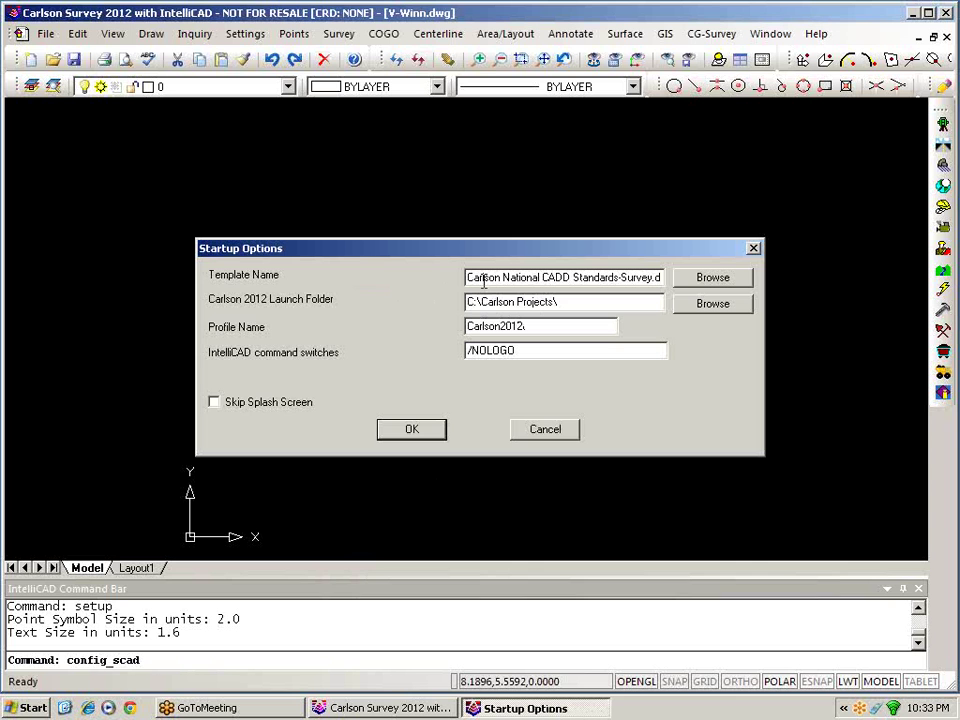
left_click(541, 278)
left_click_drag(602, 279, 670, 280)
left_click_drag(590, 283, 581, 282)
left_click_drag(488, 279, 434, 272)
left_click(424, 433)
left_click(494, 375)
Accept the Project/Data Folders settings unchanged.
left_click(378, 306)
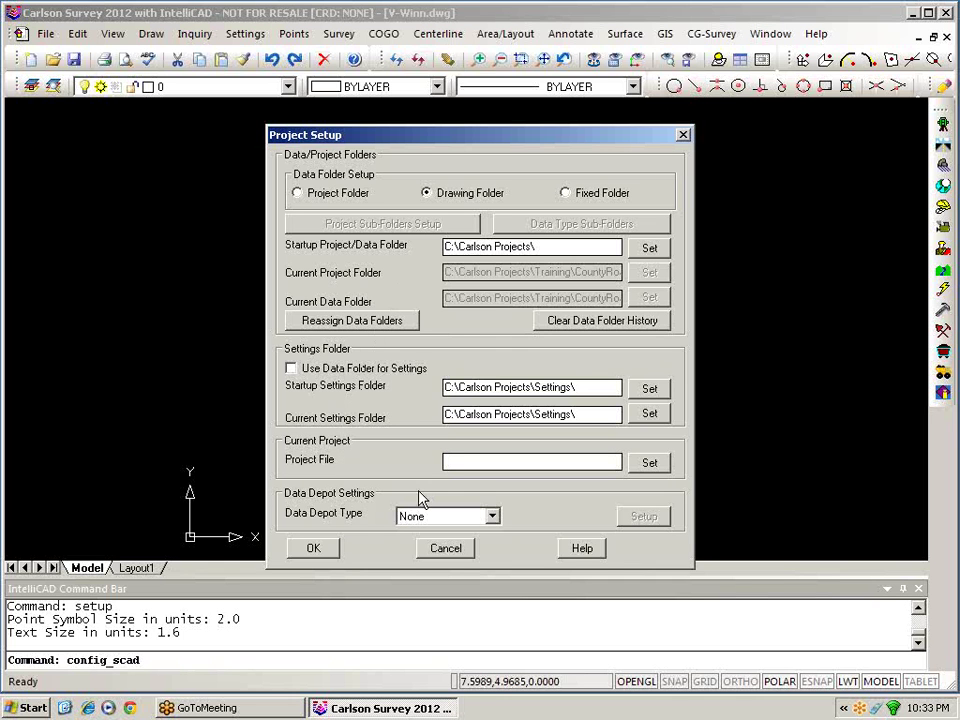
left_click(321, 549)
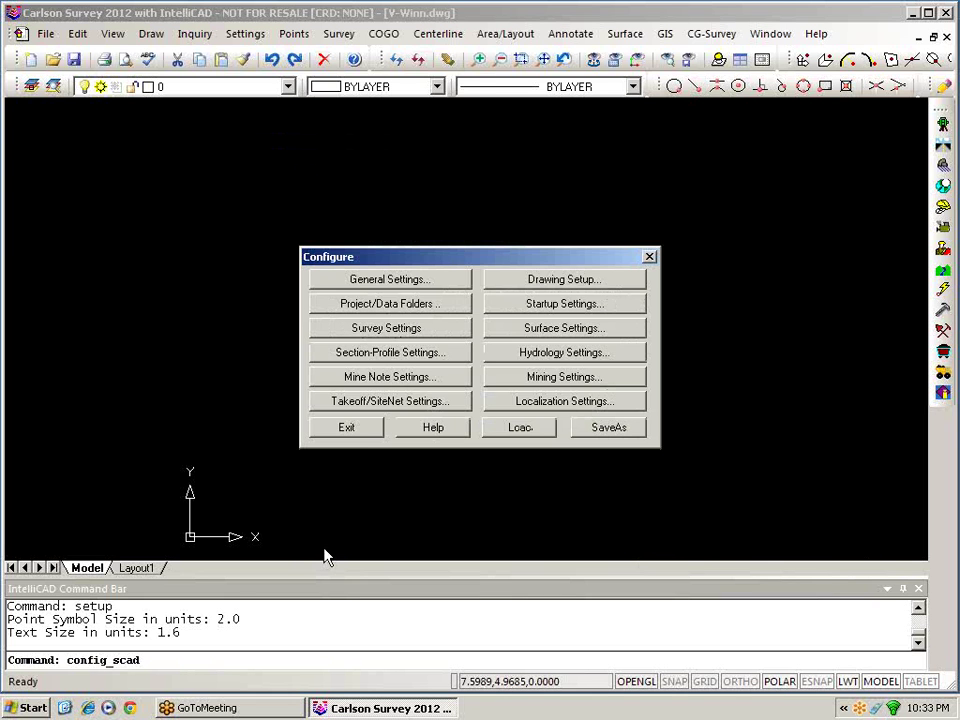
Save the configuration as MyCompanyStandard in C:\Carlson projects\Settings.
left_click(609, 434)
left_click(290, 256)
type("MyCompanyStandard")
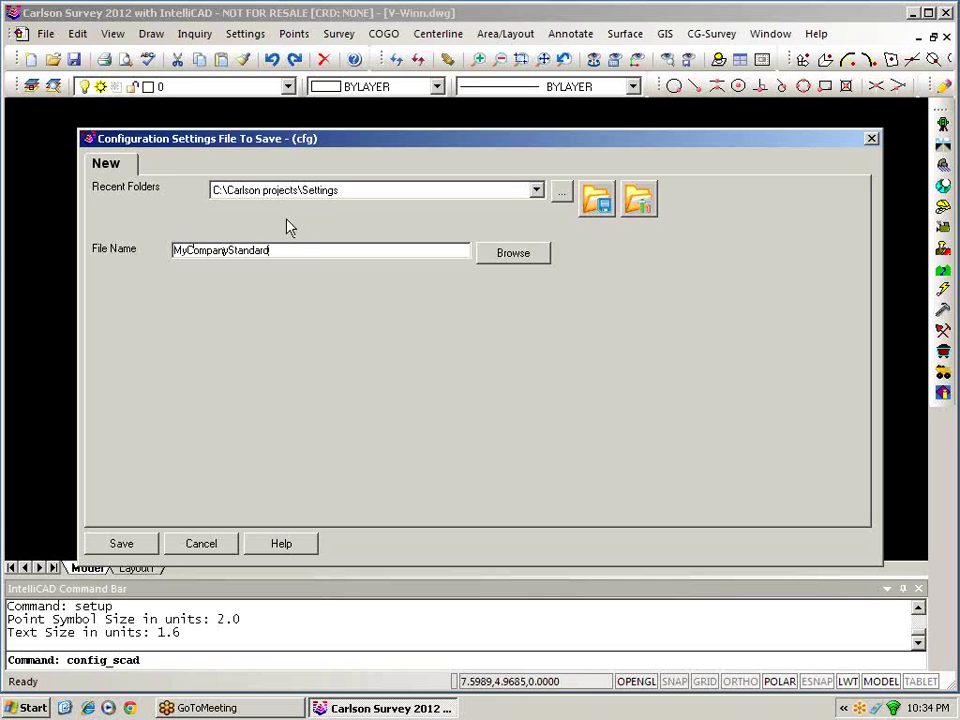
left_click(143, 546)
Dismiss the save confirmation and exit the Configure dialog.
left_click(472, 370)
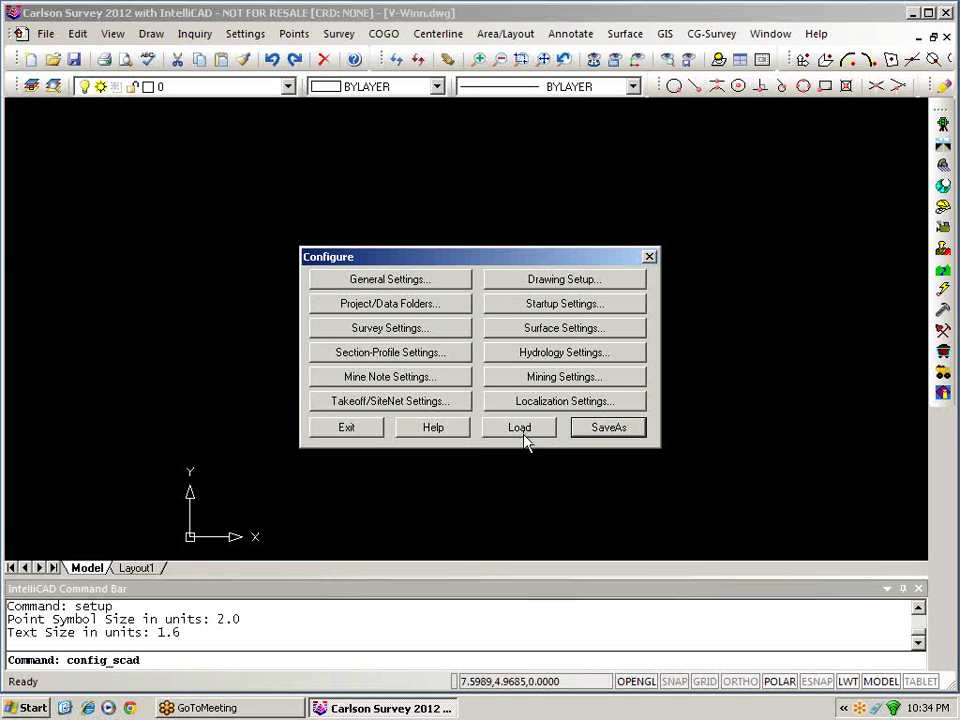
left_click(347, 428)
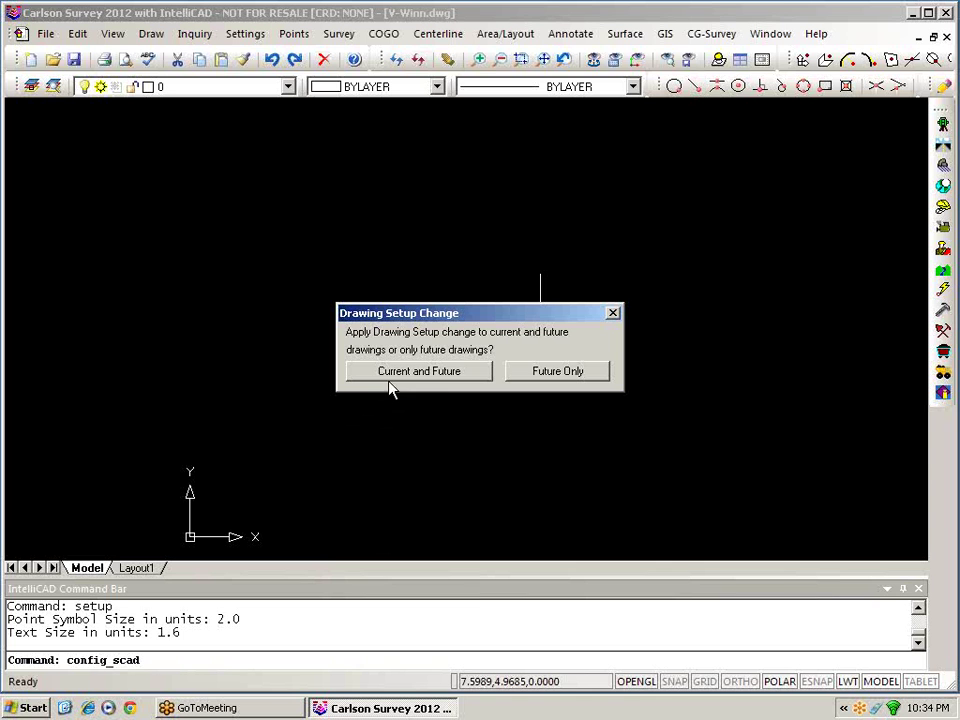